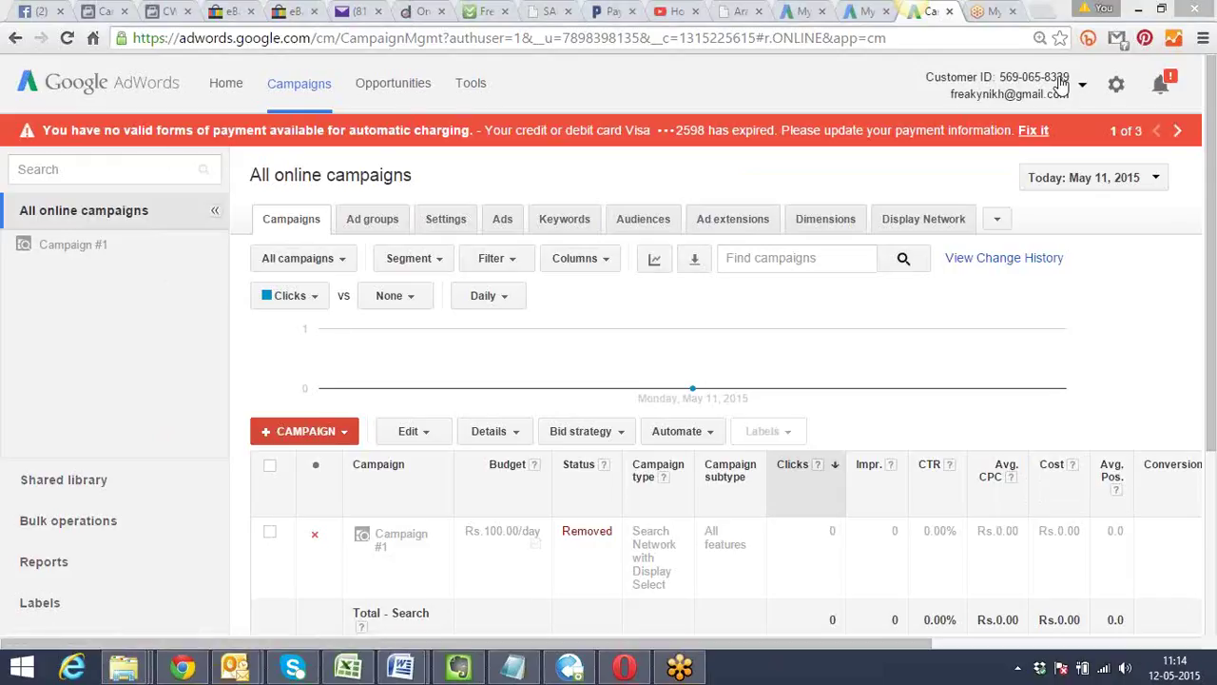
Copy the personal account's customer ID from the top-right header
left_click_drag(1069, 80, 1003, 80)
key("ctrl+c")
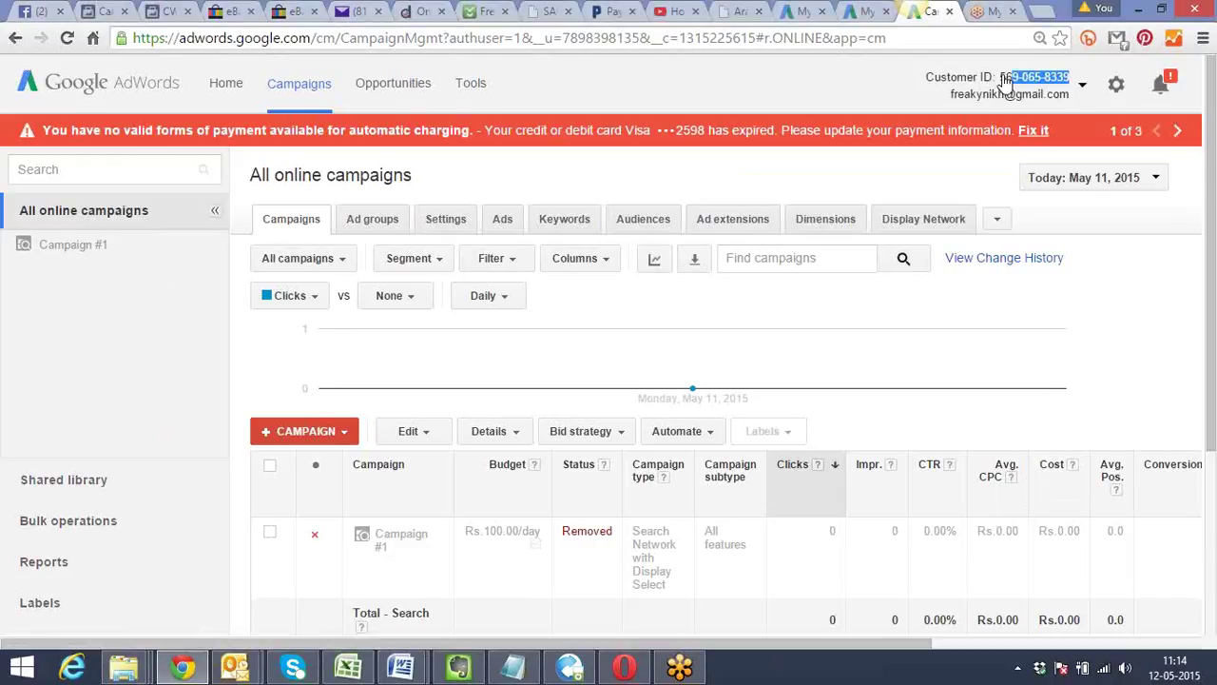
left_click(1005, 82)
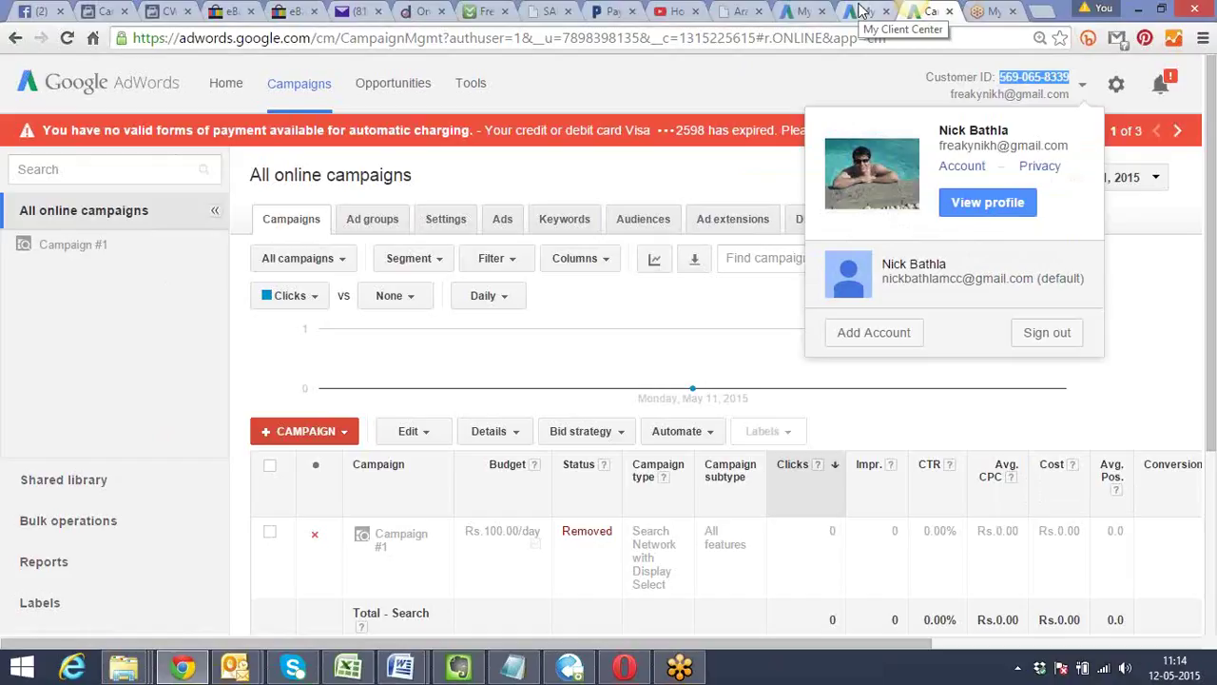
In the client center, paste the personal account's customer ID into Link existing accounts and continue
left_click(860, 11)
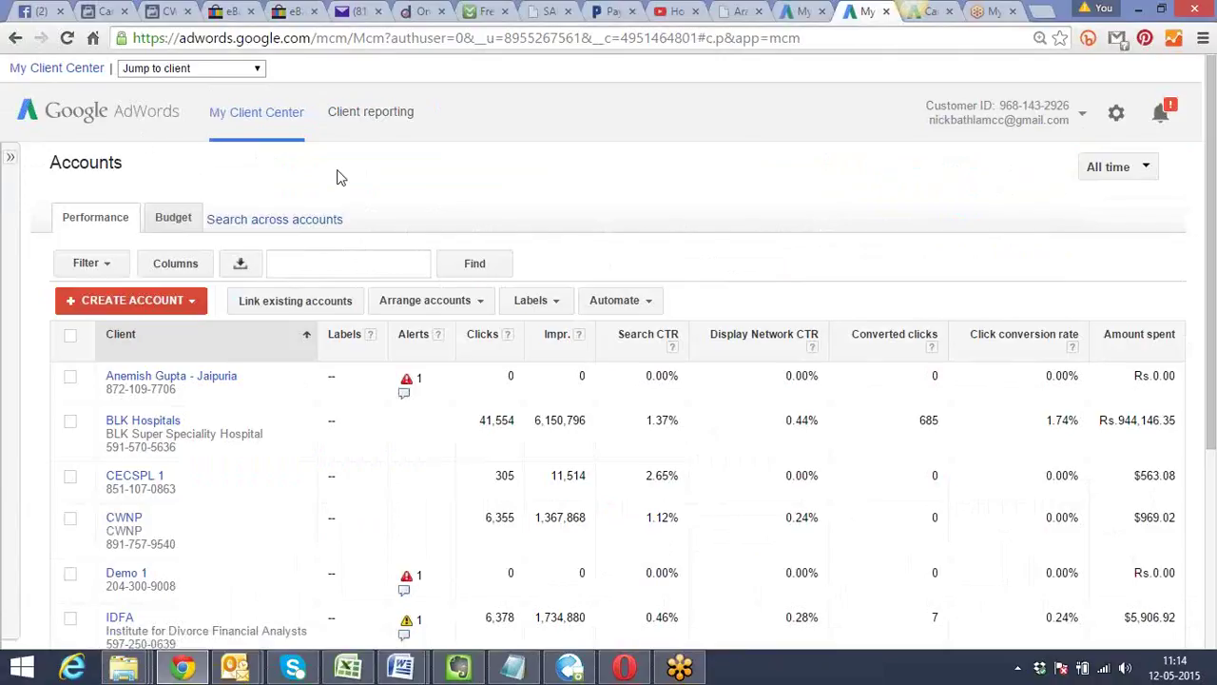
left_click(264, 302)
left_click(201, 366)
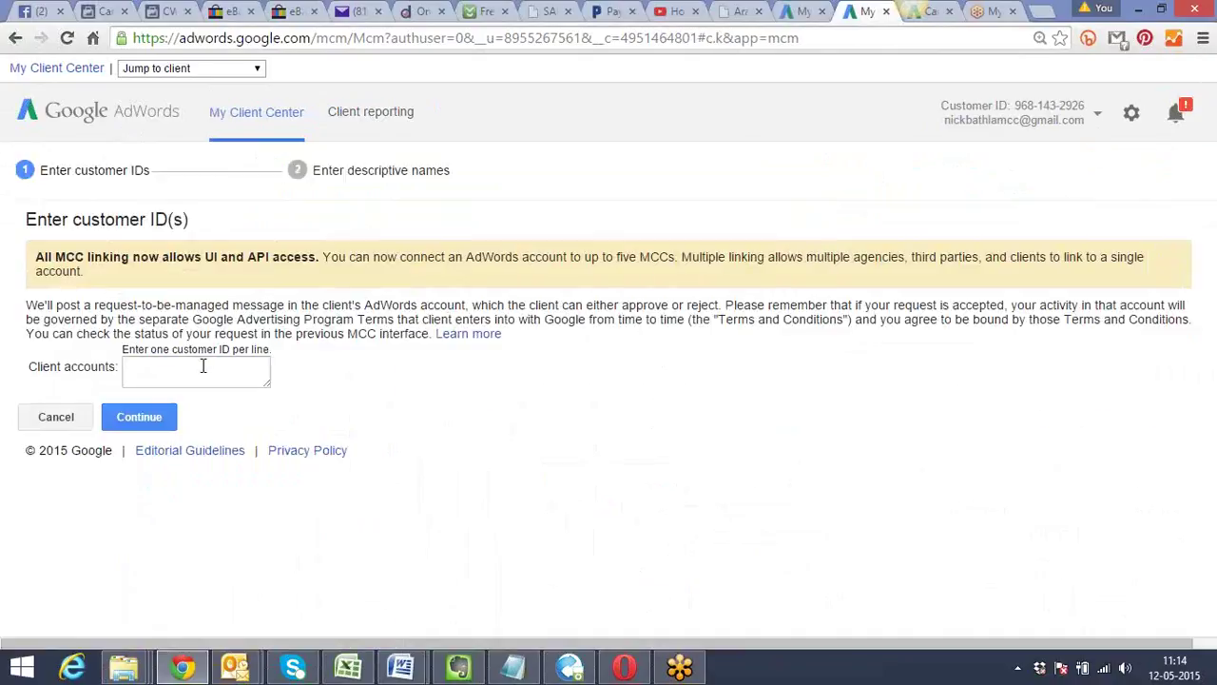
key("ctrl+v")
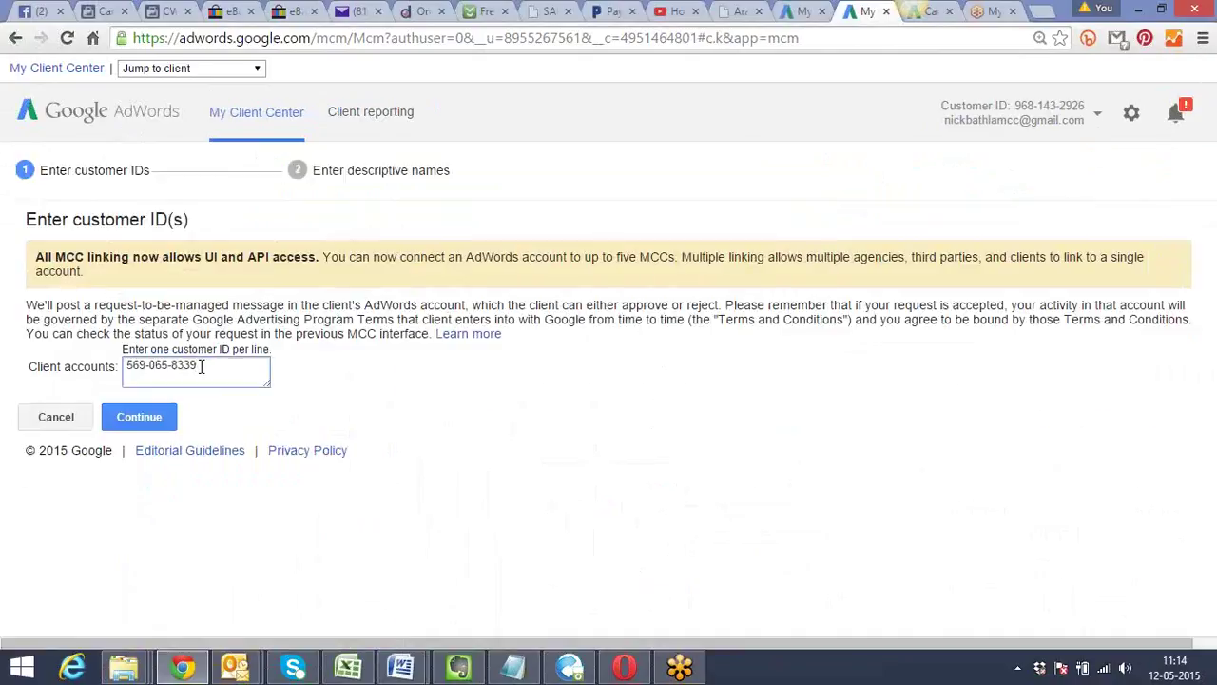
left_click_drag(197, 366, 126, 366)
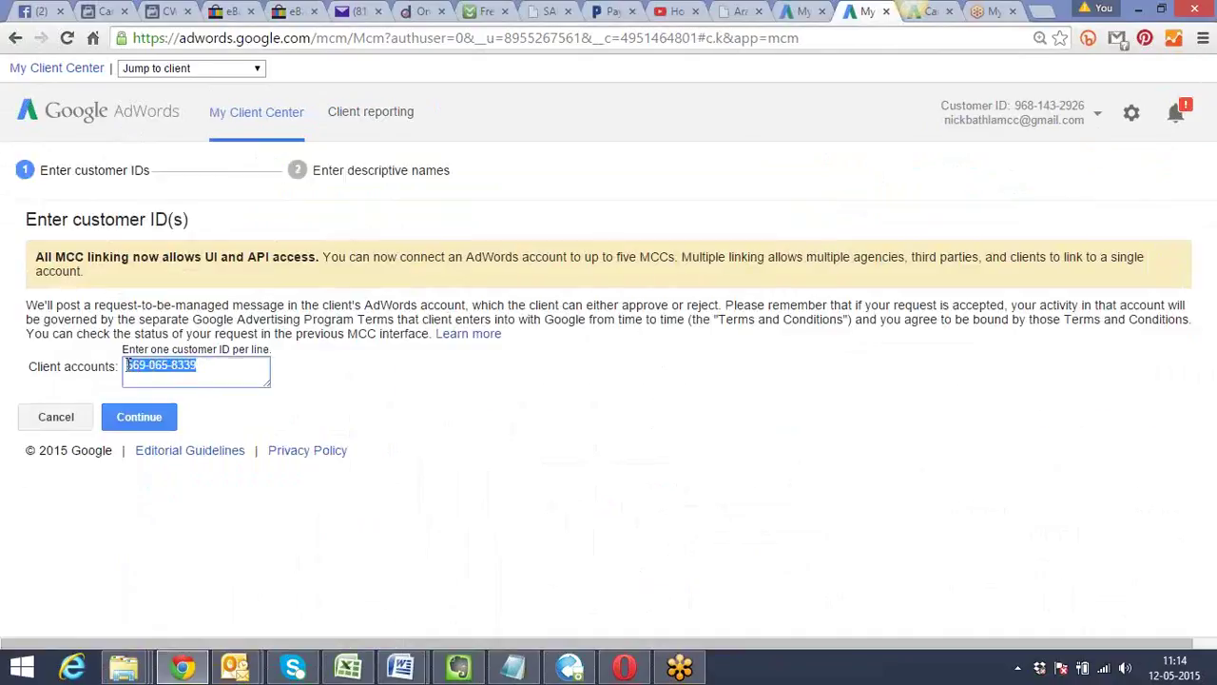
left_click(932, 13)
left_click(865, 14)
left_click(155, 419)
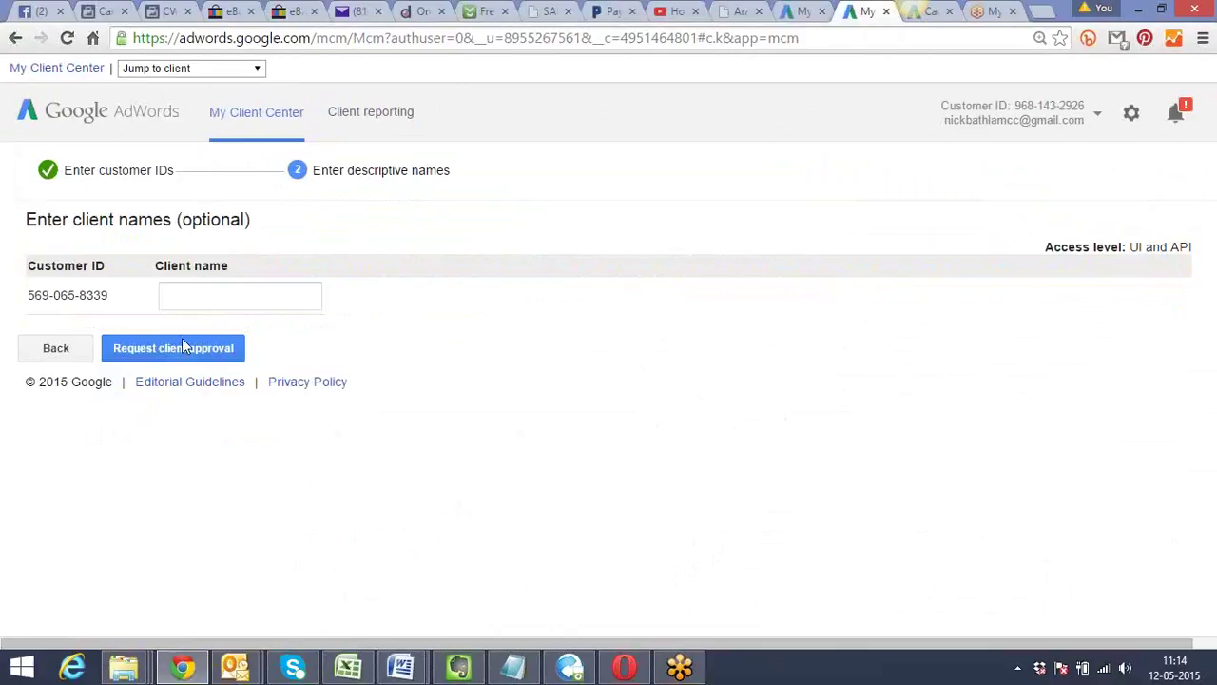
Name the client with the owner's name plus '- Personal Account' and request client approval
left_click(221, 301)
type("Nic")
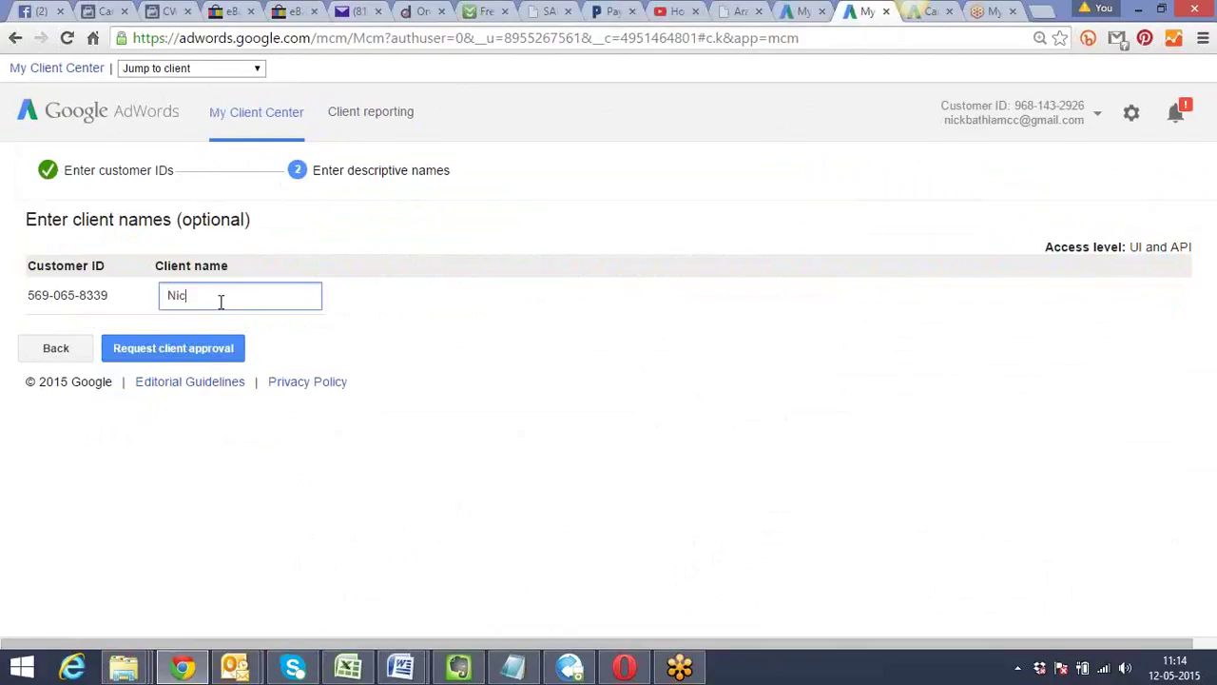
type("k - Person")
type("al A")
type("ccount")
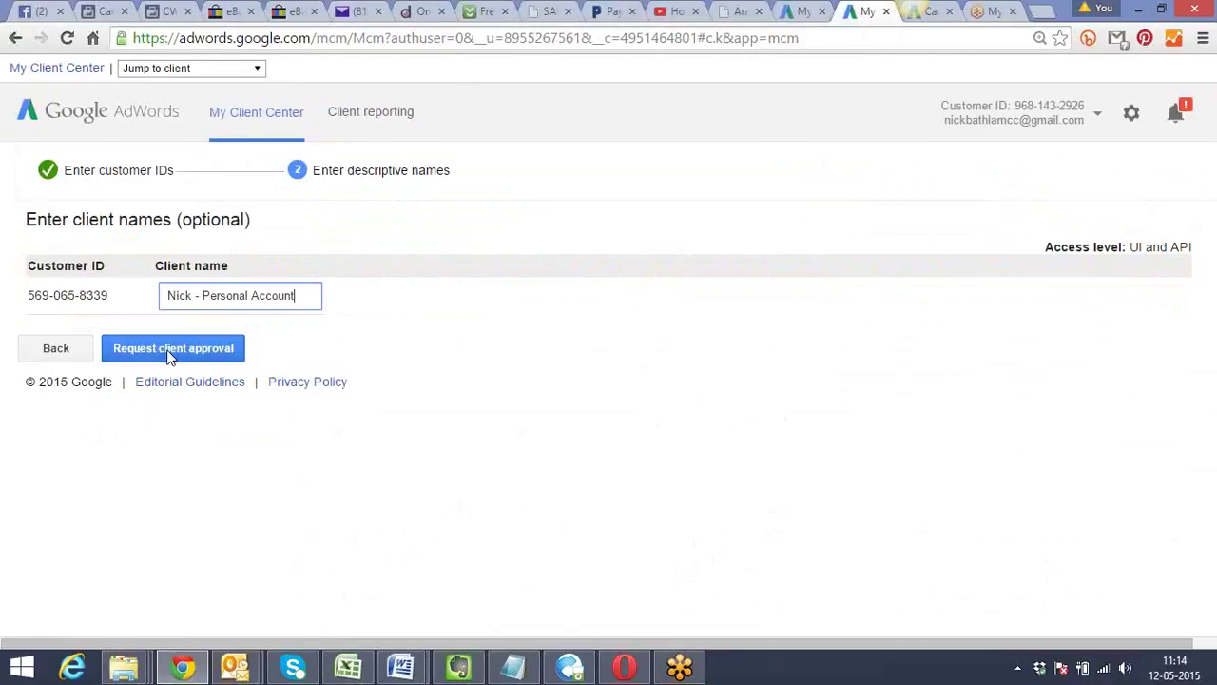
left_click(171, 350)
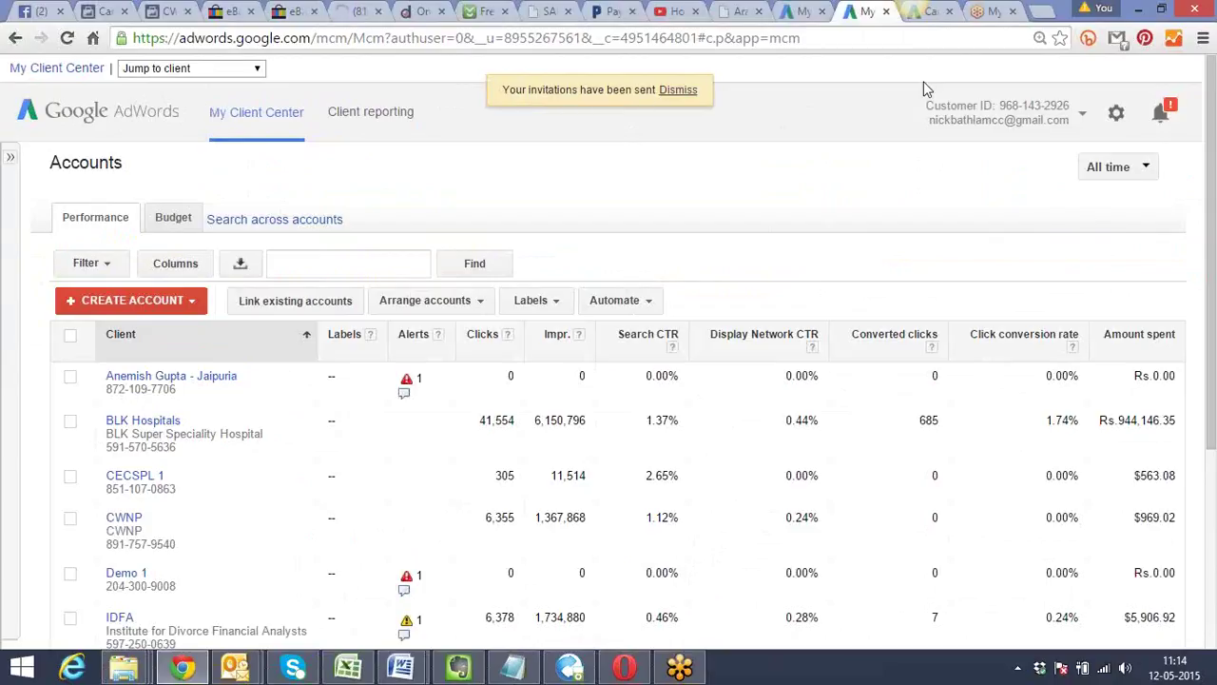
Open the personal account's Account settings from the gear menu
left_click(930, 21)
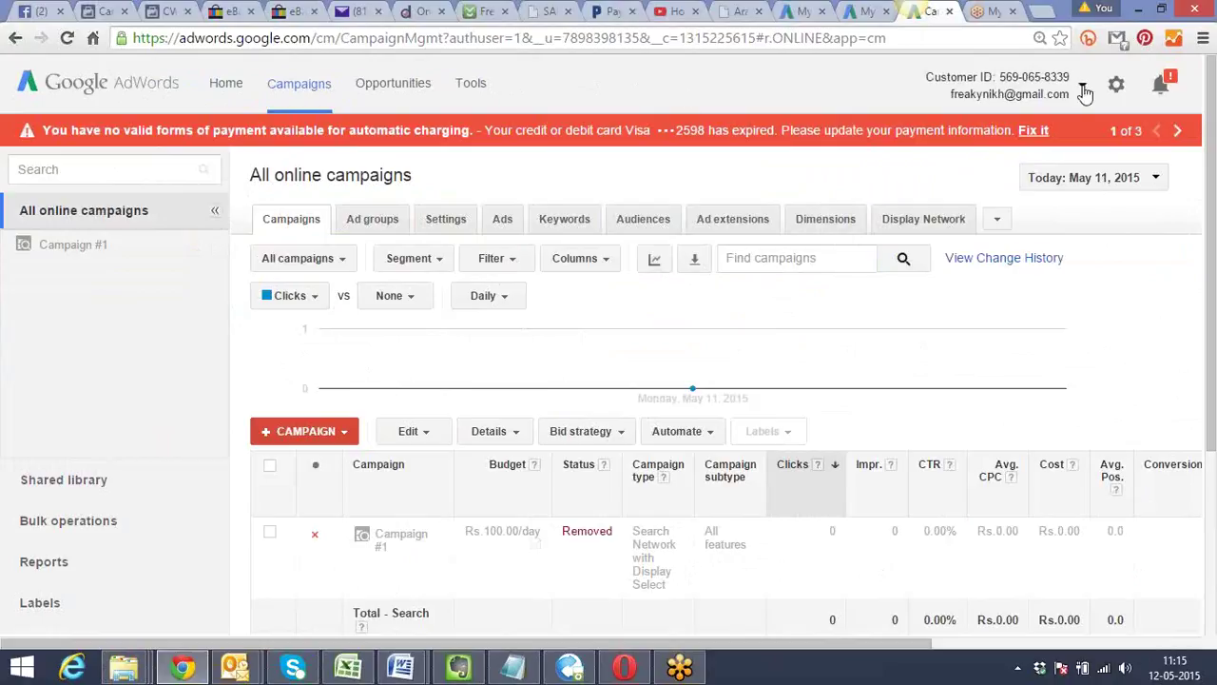
left_click(1082, 85)
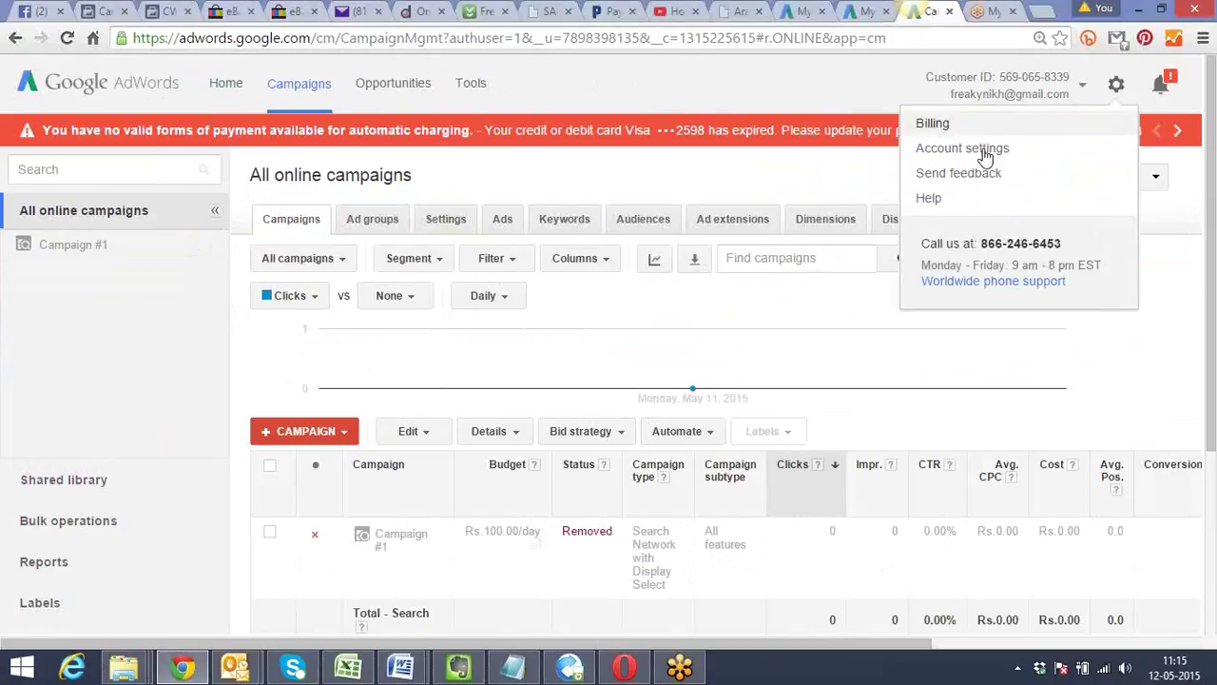
left_click(986, 149)
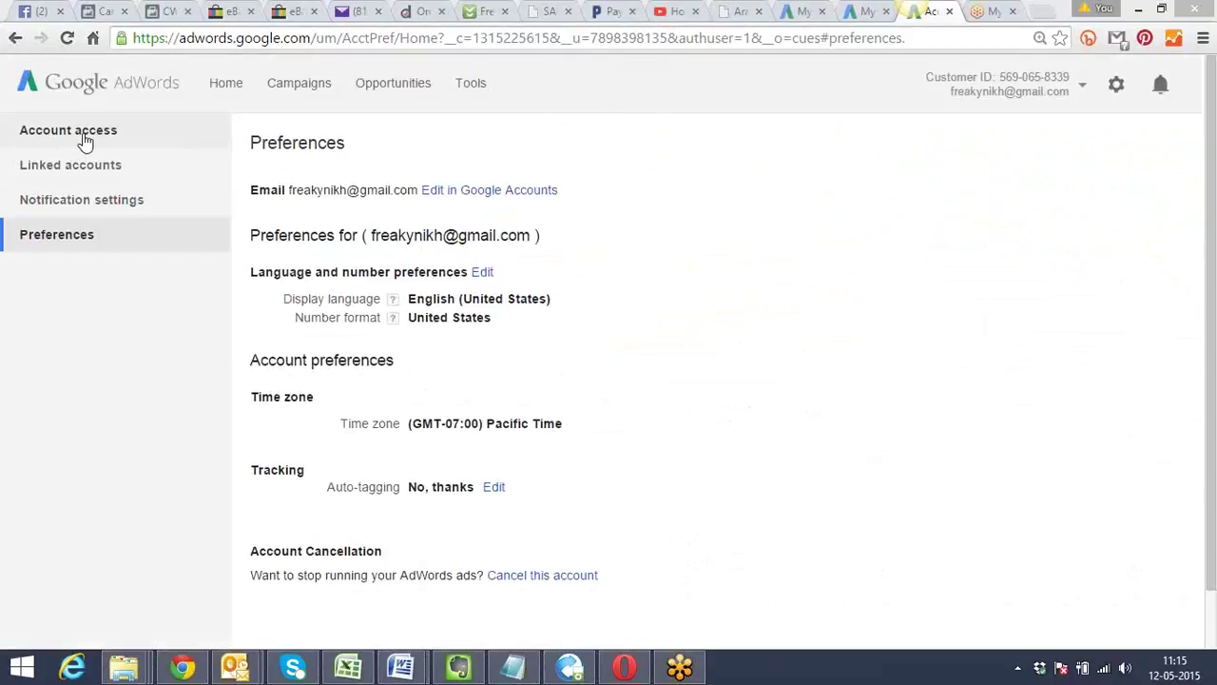
Accept and confirm the pending client-manager request on the personal account's Account access page
left_click(84, 138)
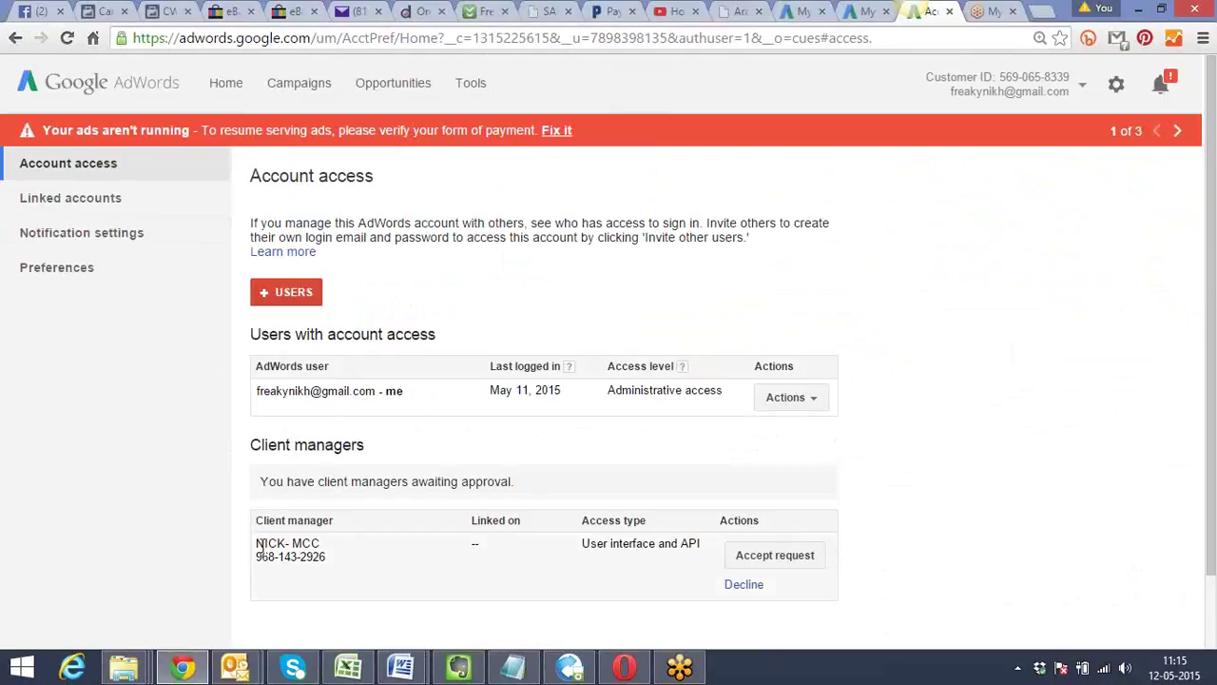
left_click(860, 11)
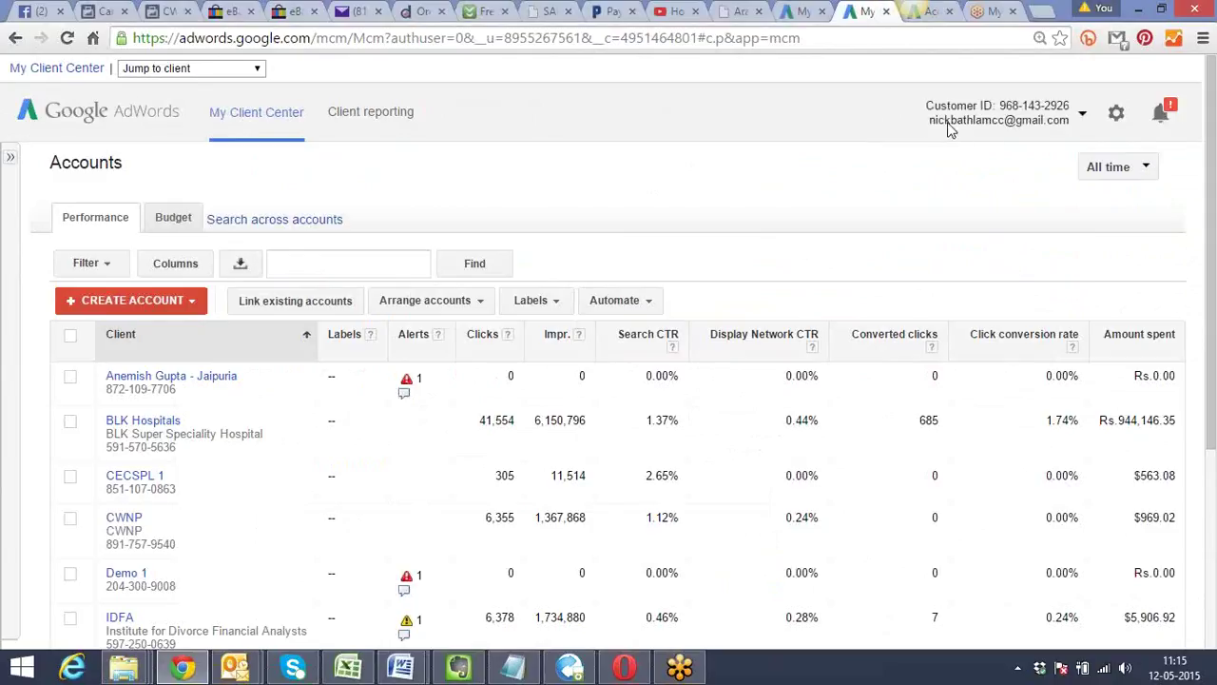
left_click(937, 13)
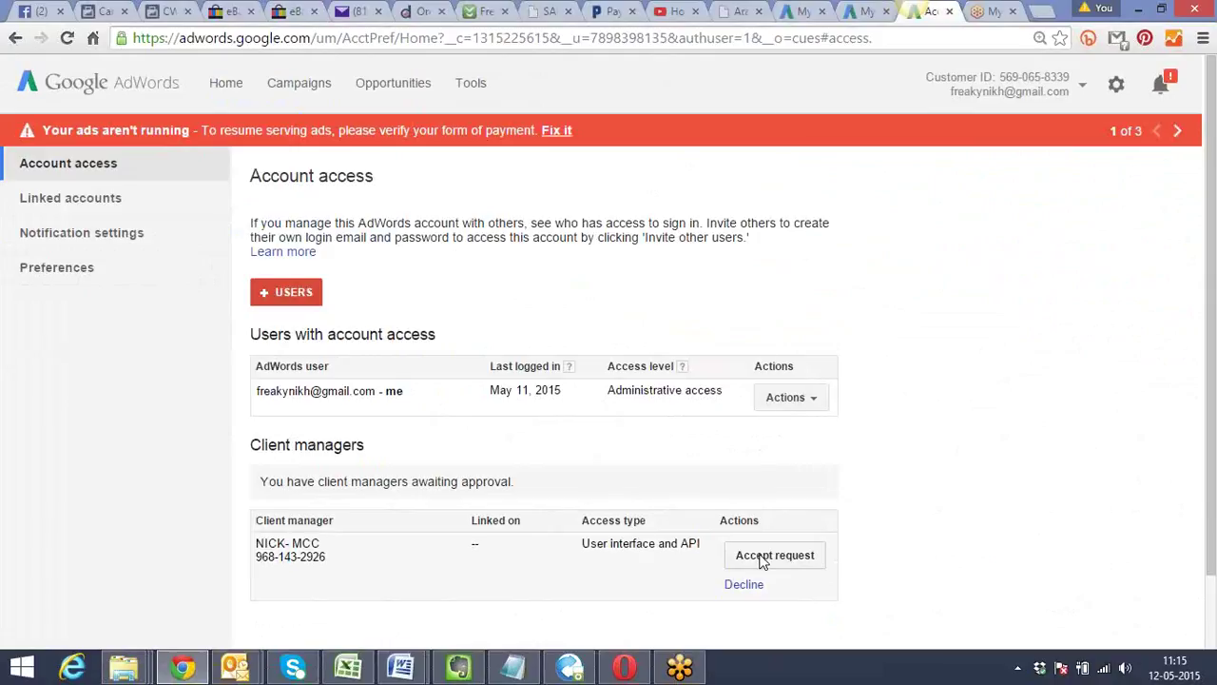
left_click(762, 556)
left_click(649, 386)
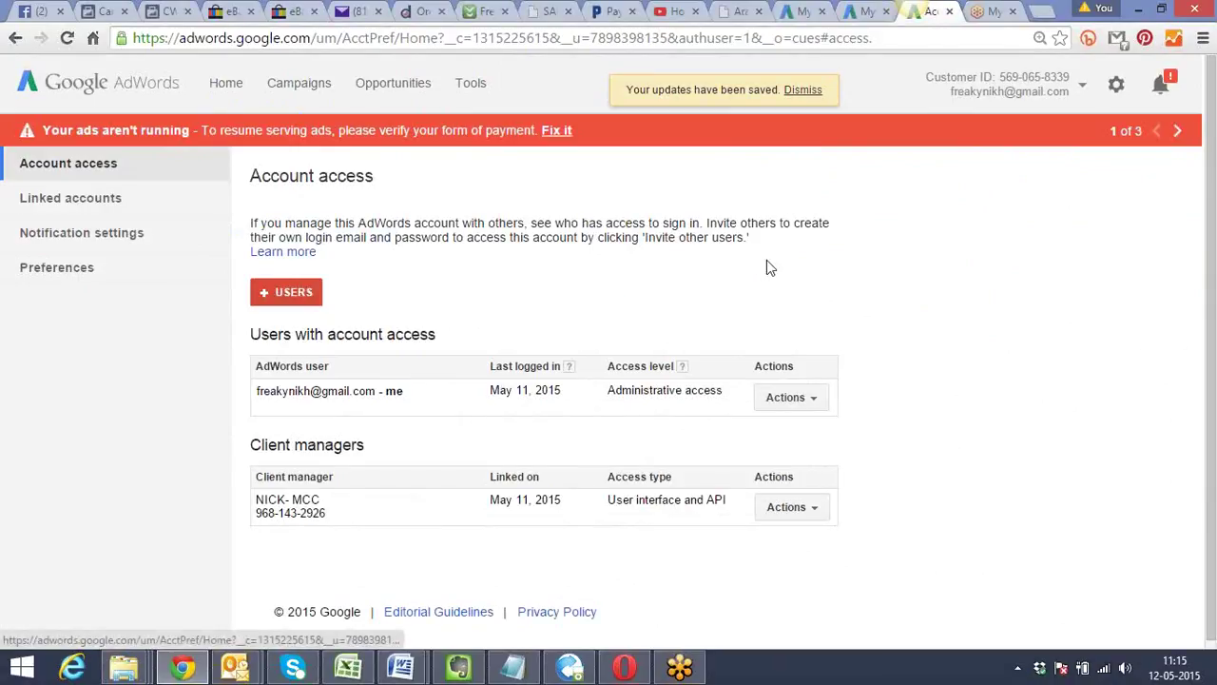
left_click(860, 12)
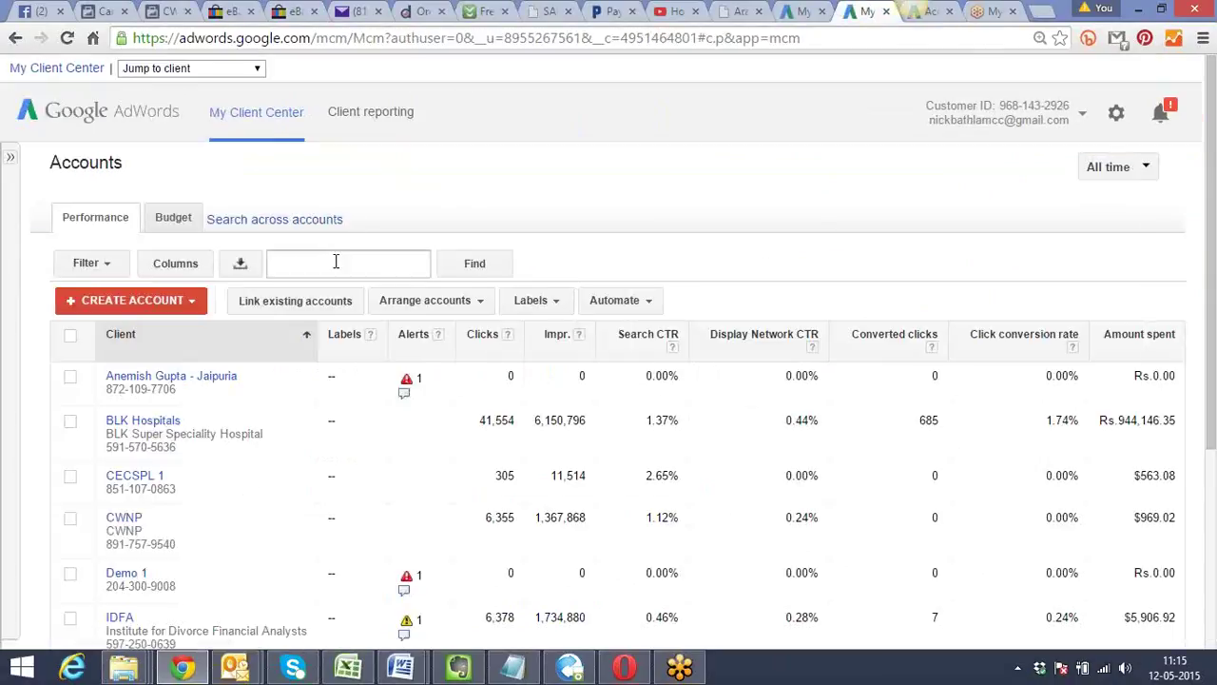
Reload the client list, search it by the client name, then return to the access page
left_click(67, 43)
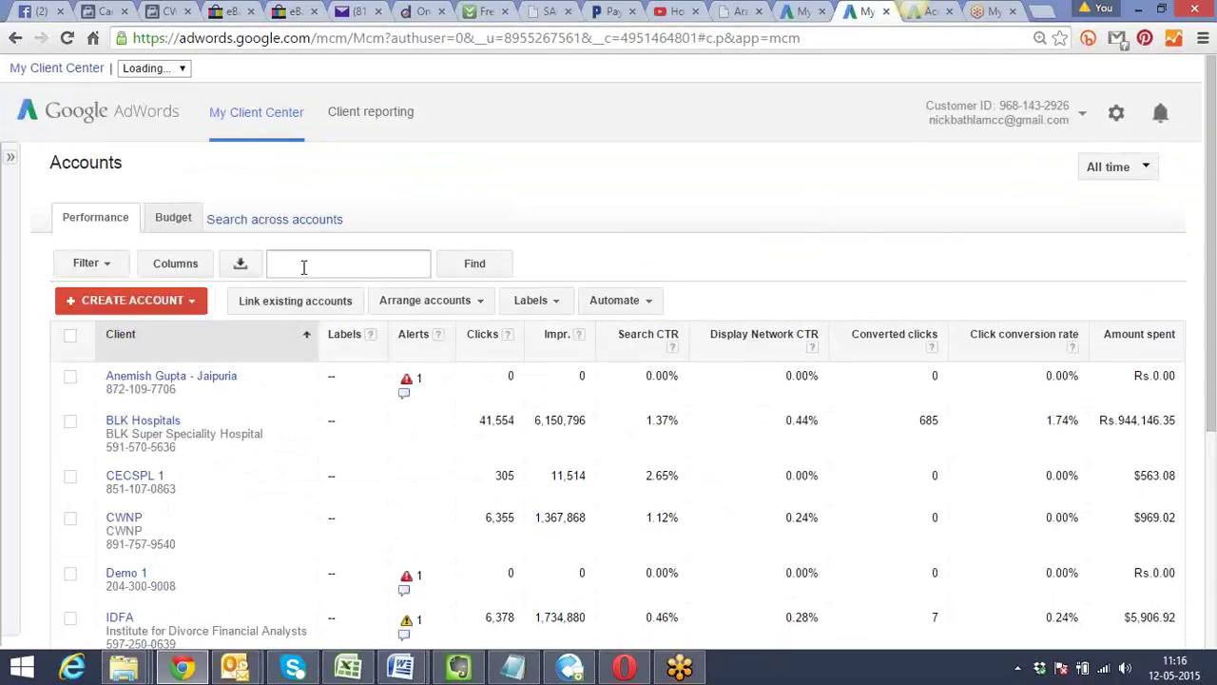
left_click(303, 267)
type("Nick")
key("Return")
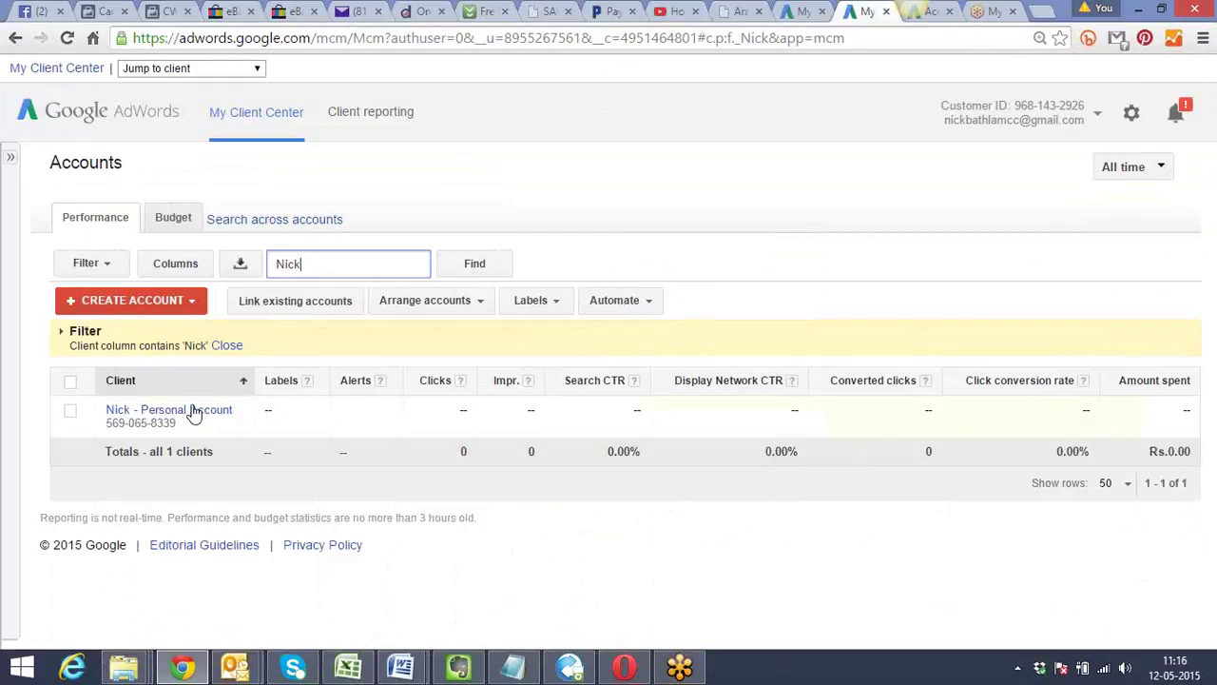
mouse_move(169, 415)
key("ctrl+Tab")
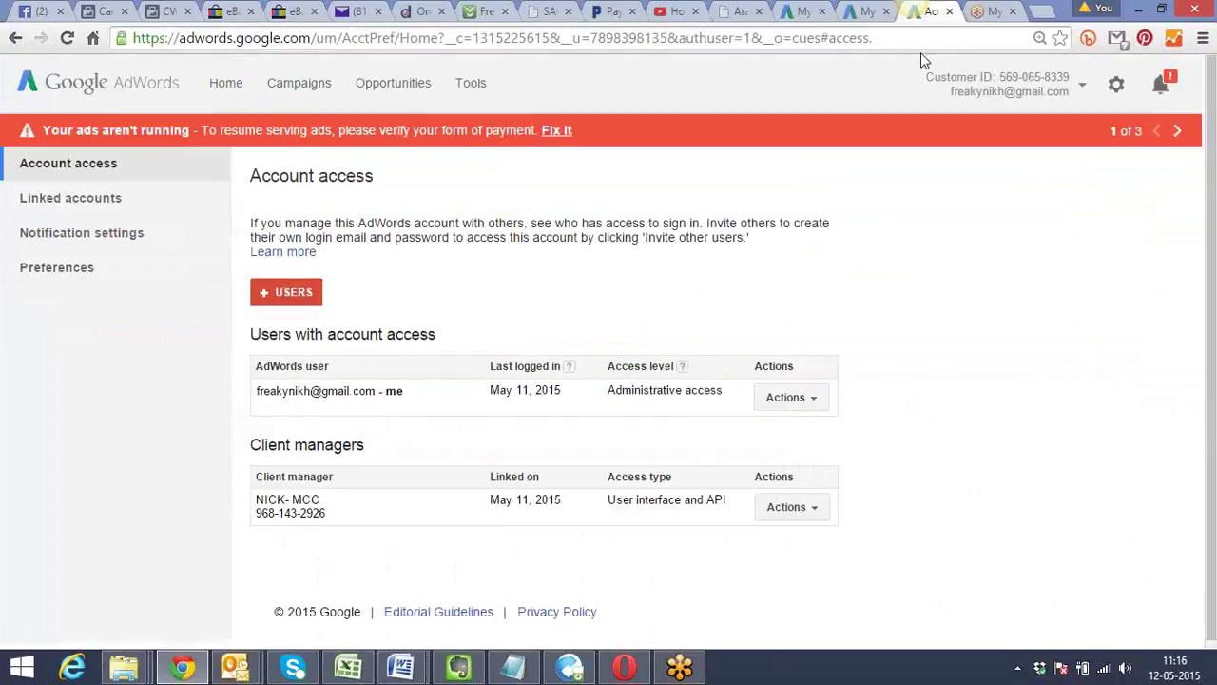
left_click(1115, 90)
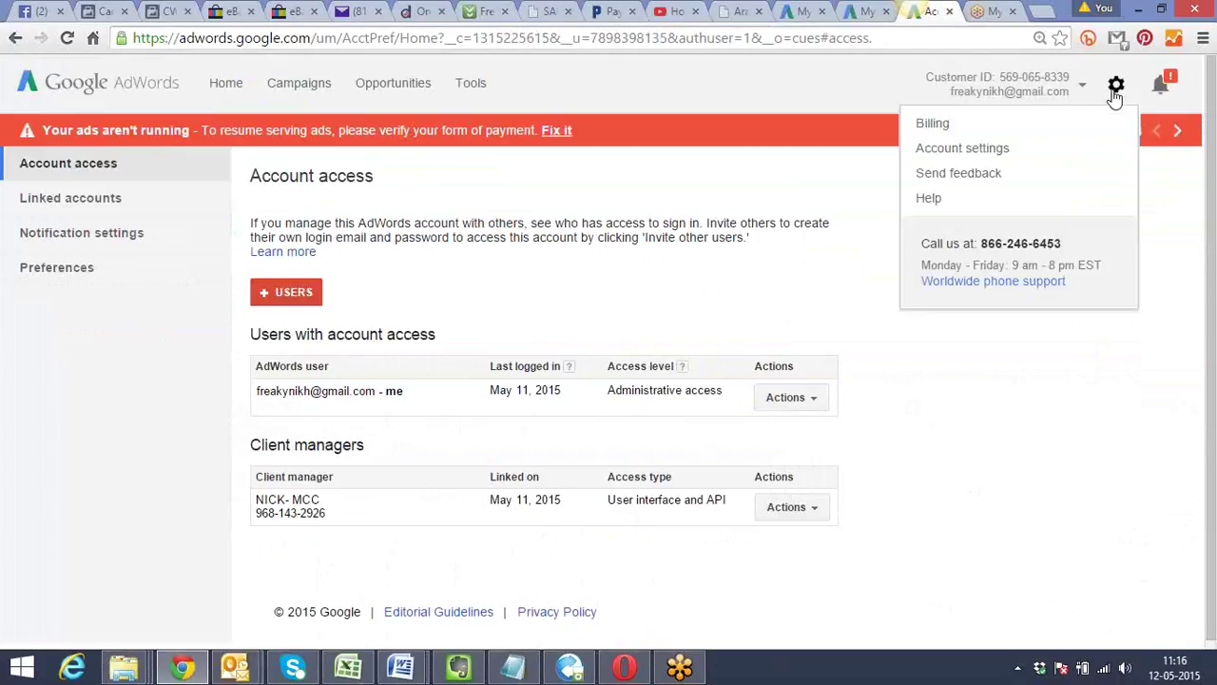
left_click(996, 152)
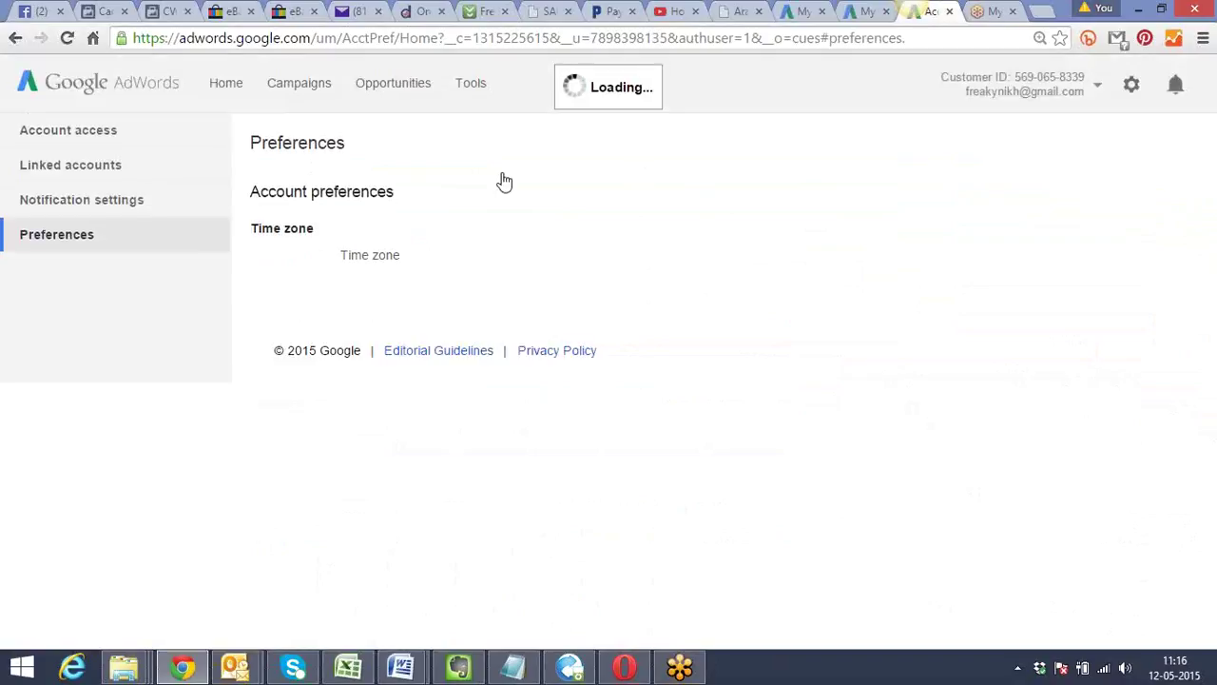
left_click(111, 140)
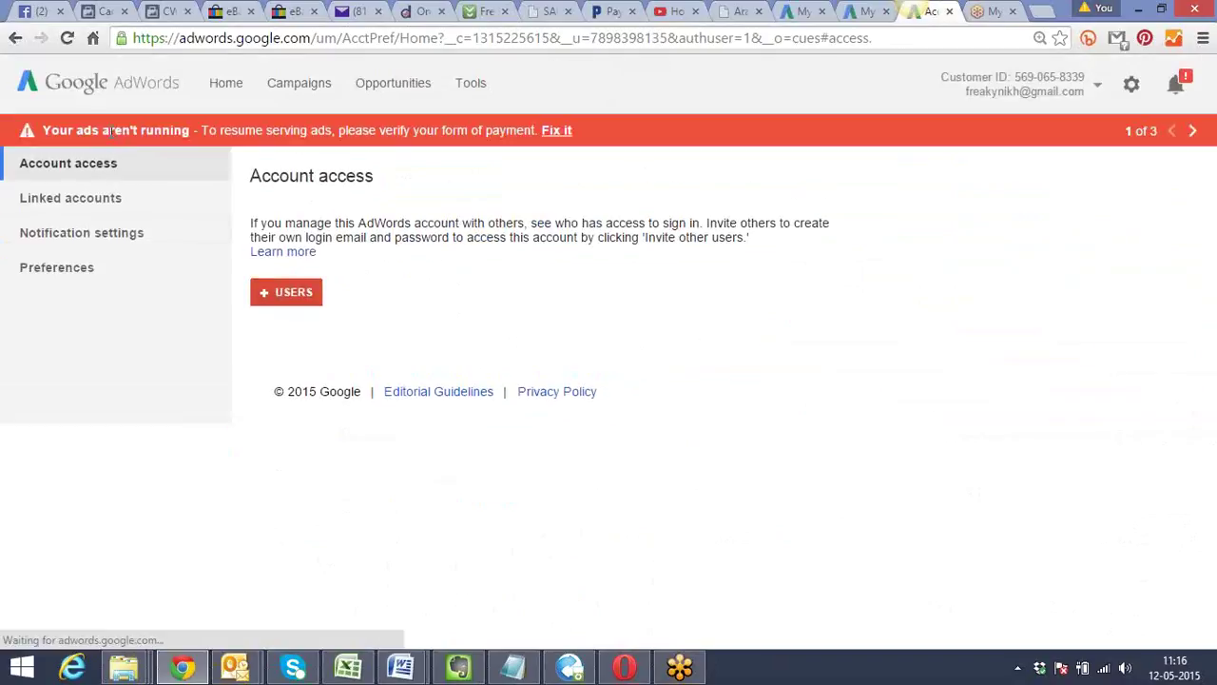